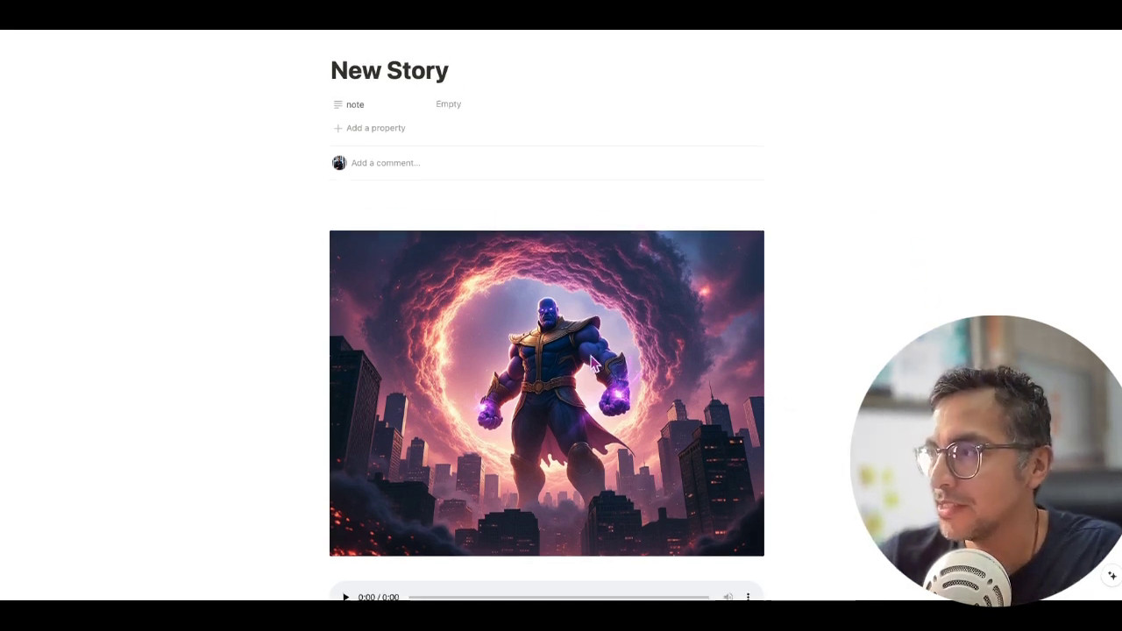
Scroll the New Story page down to the Thanos-over-city image and its audio player
scroll(602, 485, "down", 3)
Play the 15-second narration audio under the Thanos arrival scene image
scroll(595, 377, "down", 6)
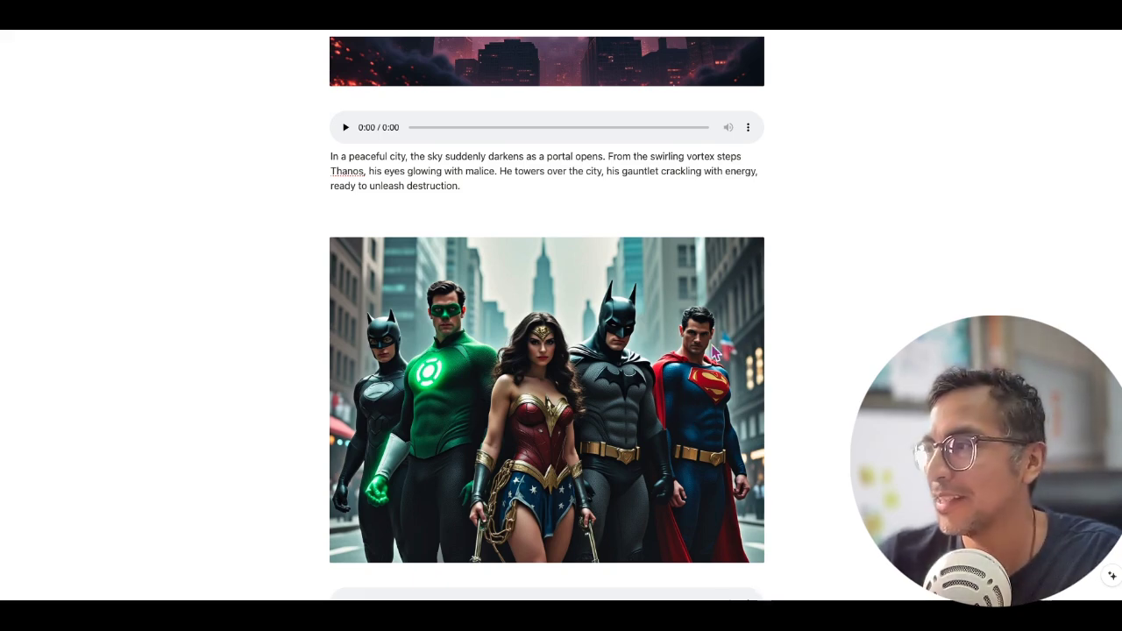
scroll(643, 360, "up", 8)
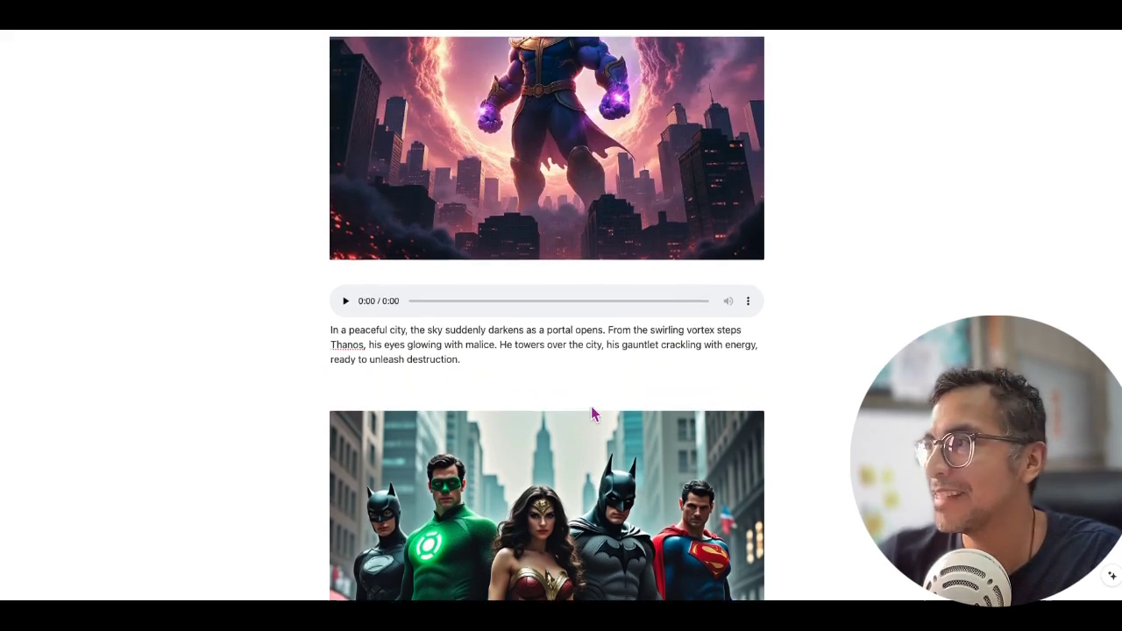
scroll(593, 414, "down", 1)
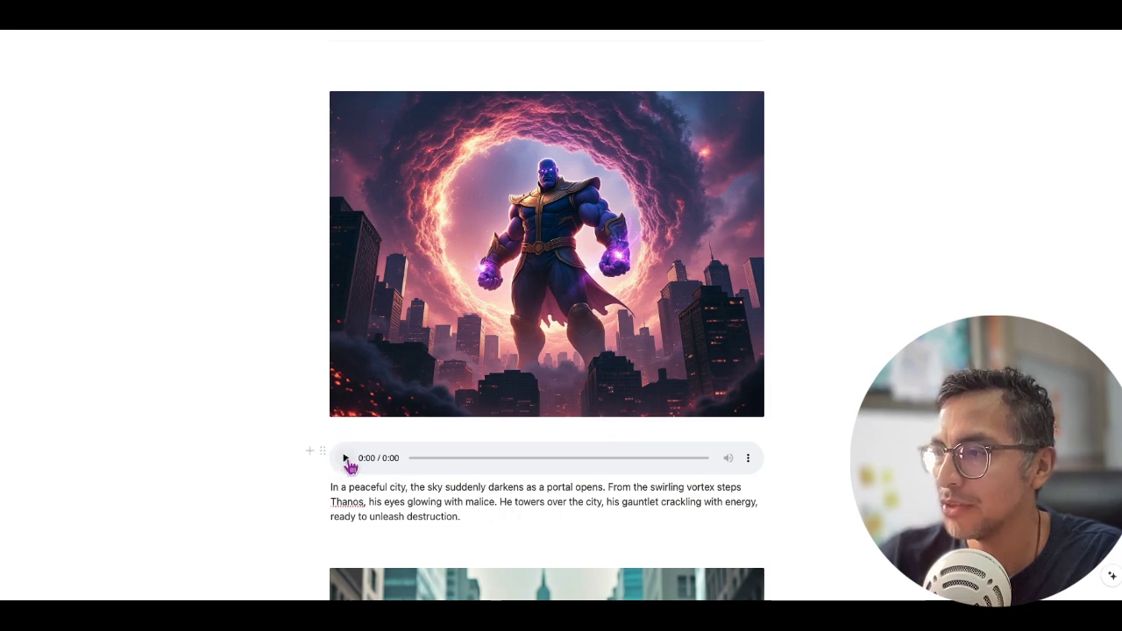
left_click(346, 459)
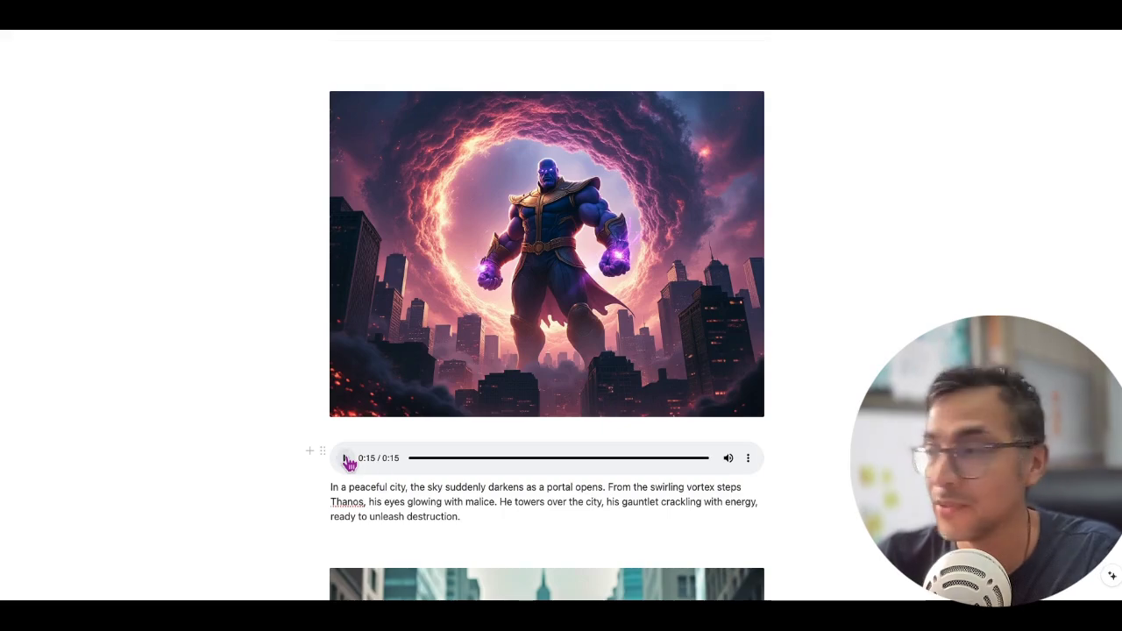
Scroll through the remaining story scenes and return to the top of the page
left_click(409, 501)
scroll(603, 351, "down", 4)
scroll(603, 350, "down", 4)
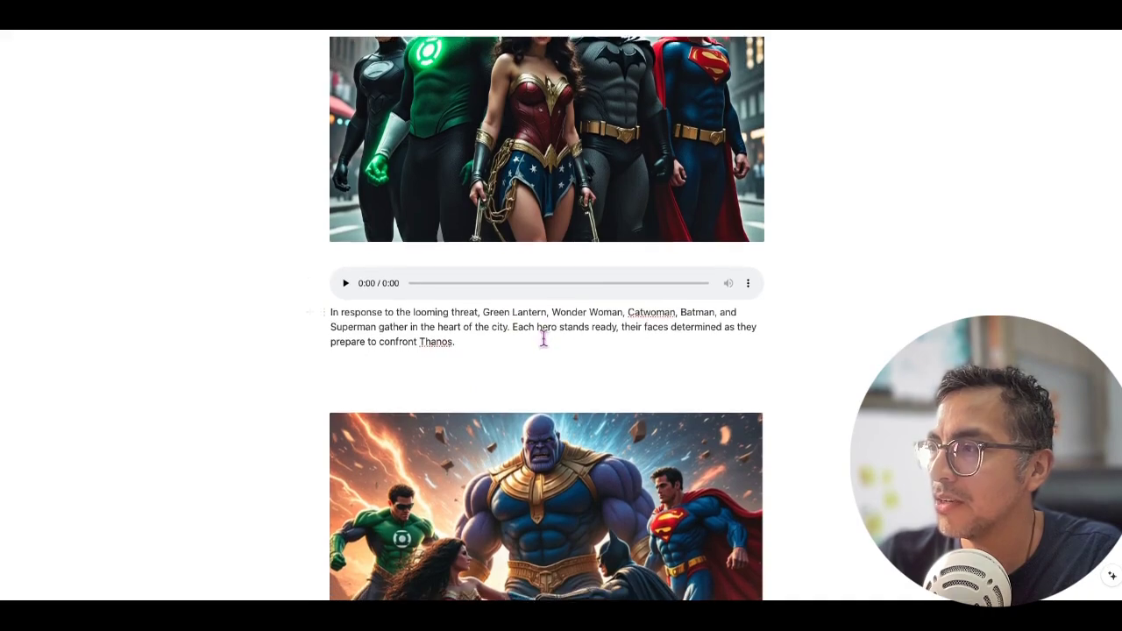
scroll(553, 369, "down", 4)
scroll(564, 412, "up", 4)
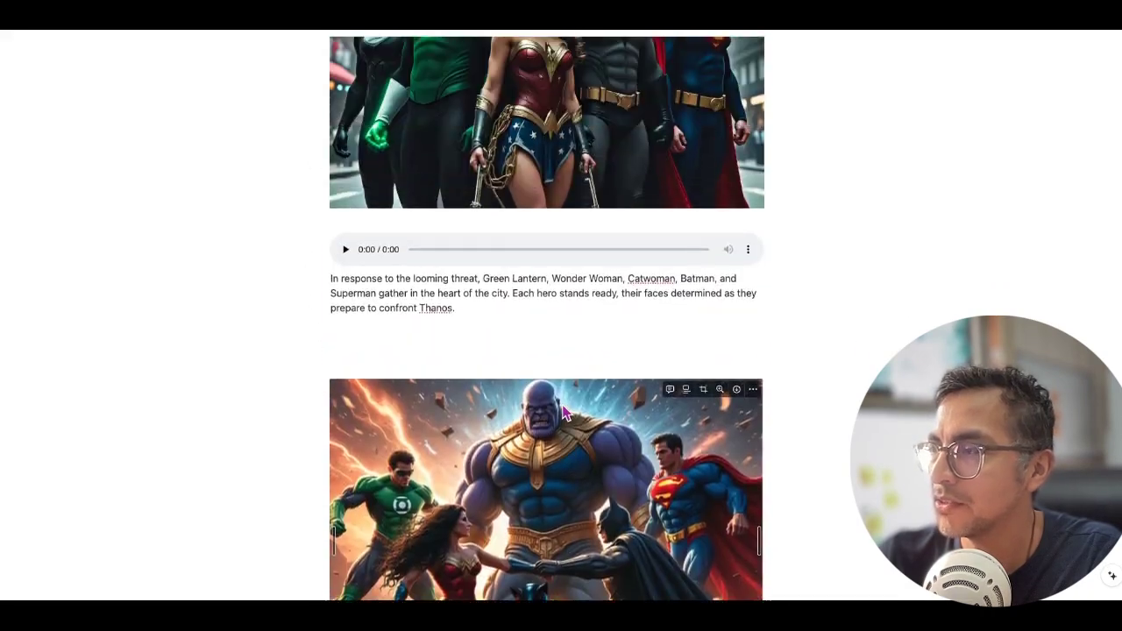
scroll(552, 412, "up", 3)
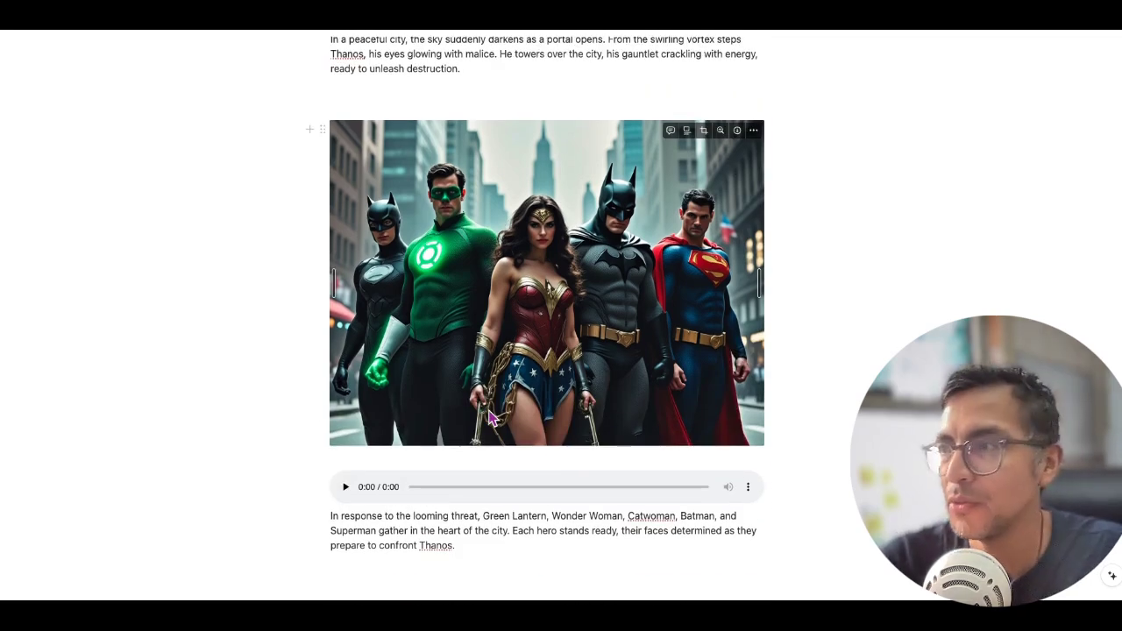
scroll(528, 377, "up", 3)
scroll(528, 377, "up", 4)
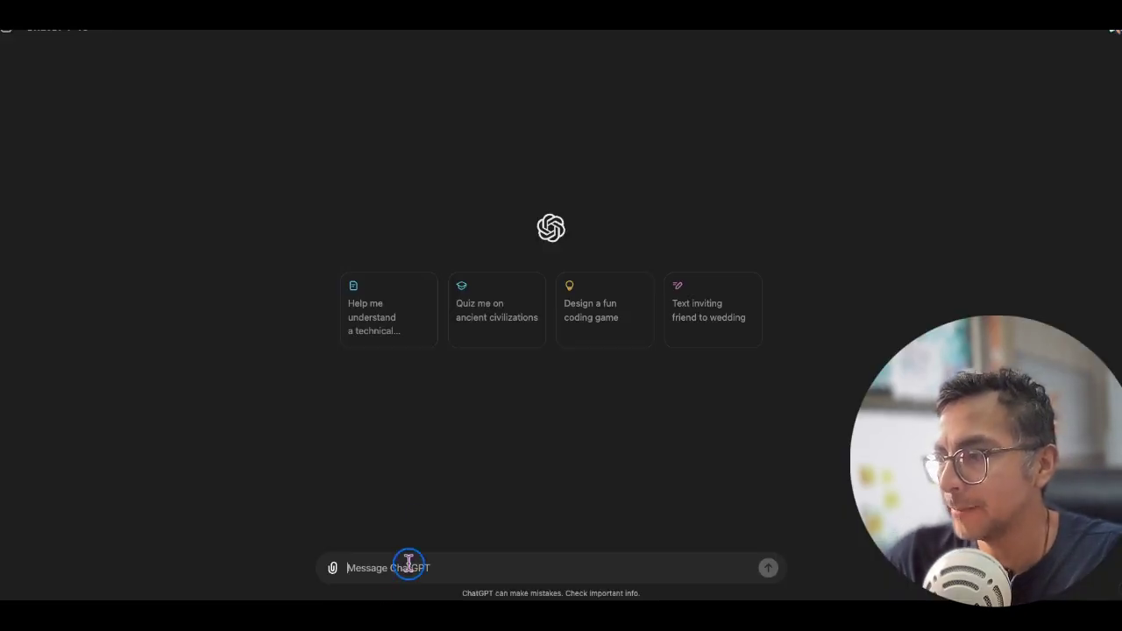
Send ChatGPT a request for a Thanos and Batman story with per-scene narration and image prompts
type("hel")
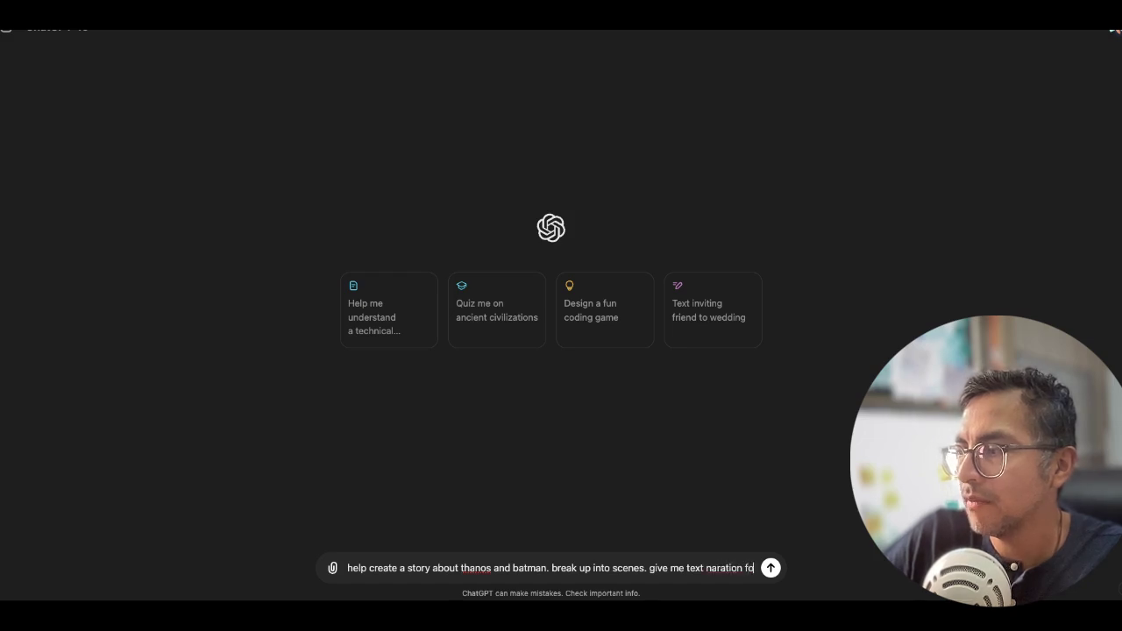
type("rea")
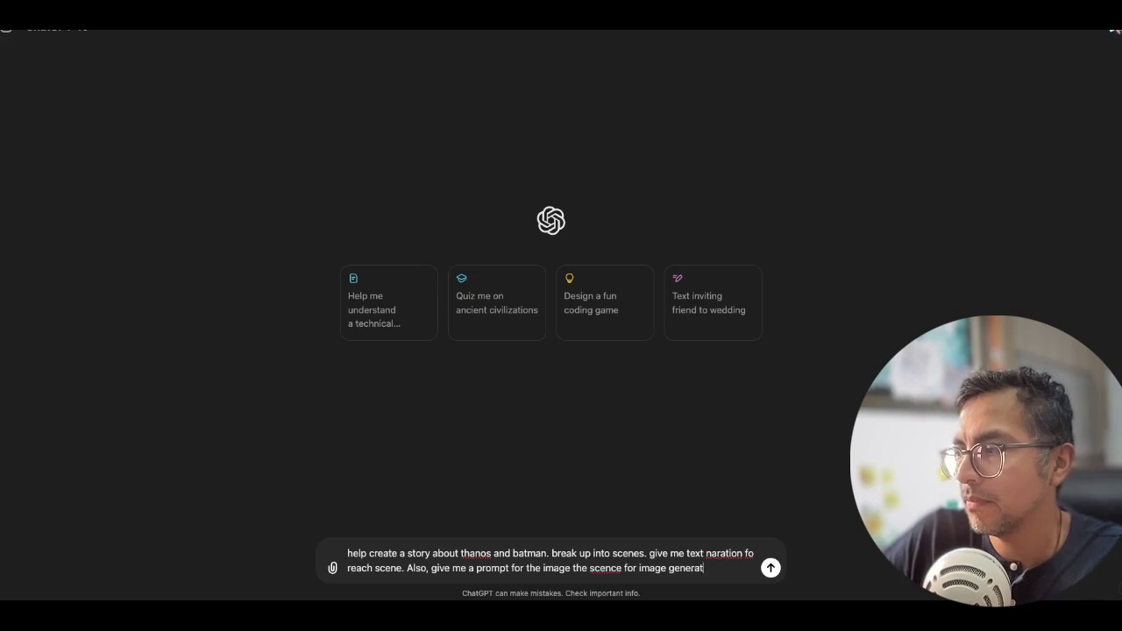
key("Return")
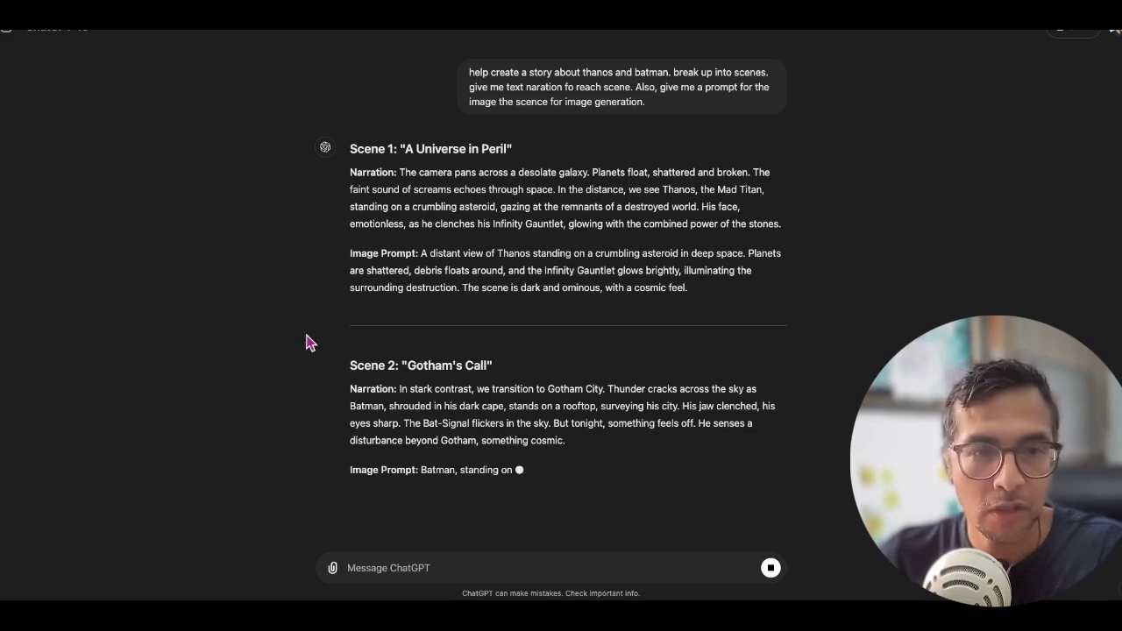
Copy the full Scene 1 image prompt of Thanos on a crumbling asteroid and switch to Grok
left_click_drag(401, 172, 493, 180)
left_click(493, 180)
scroll(401, 188, "up", 1)
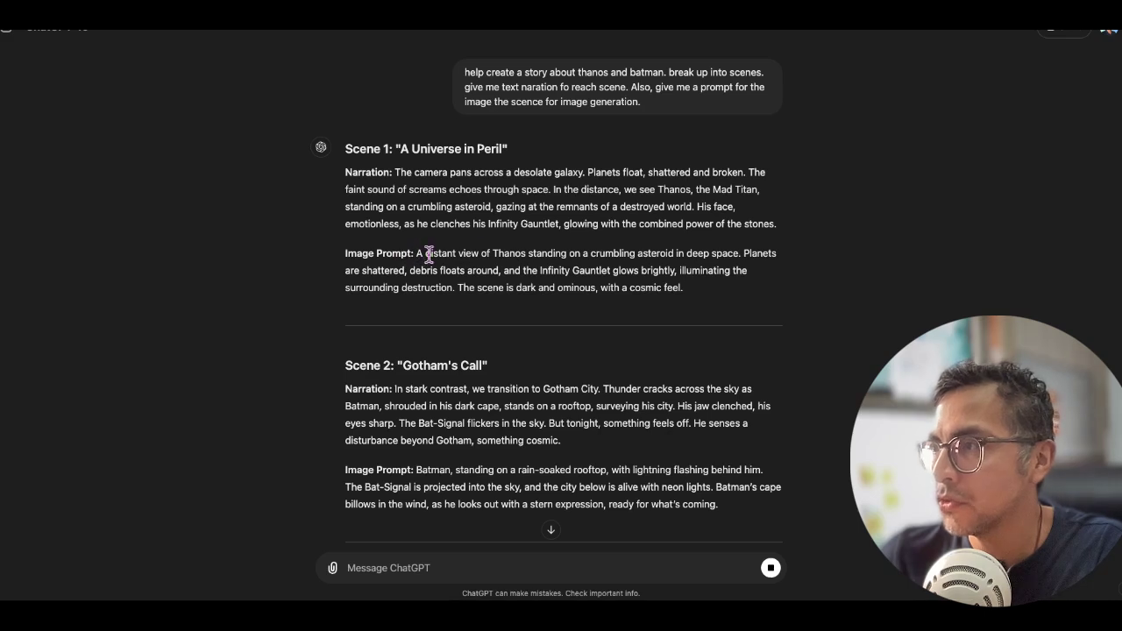
left_click_drag(416, 253, 672, 291)
left_click(540, 294)
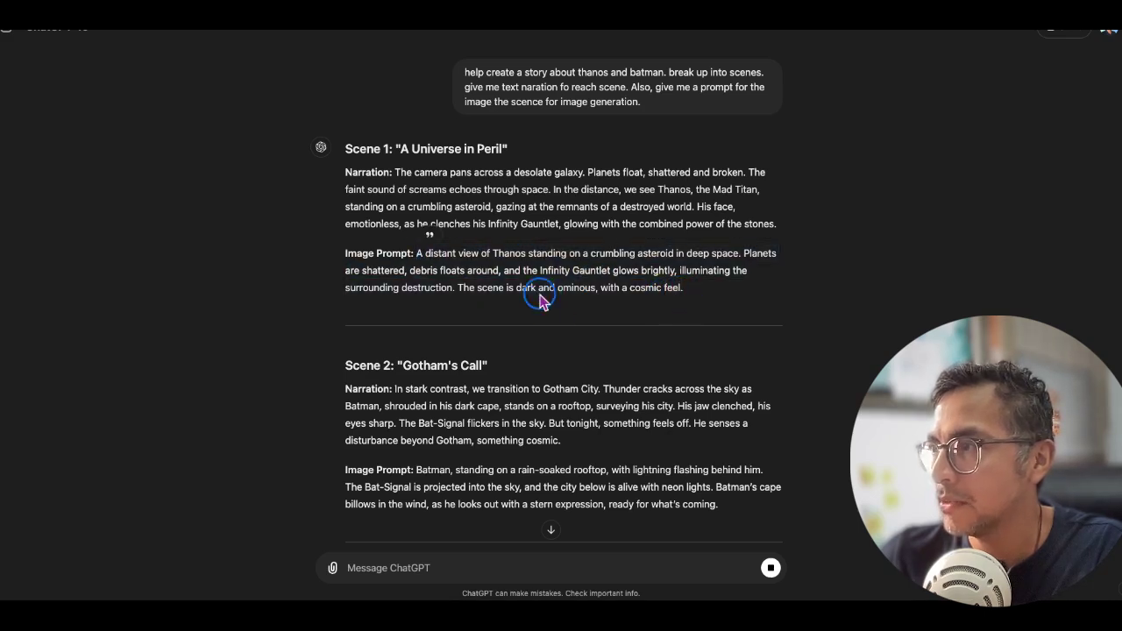
left_click_drag(417, 254, 708, 289)
key("ctrl+c")
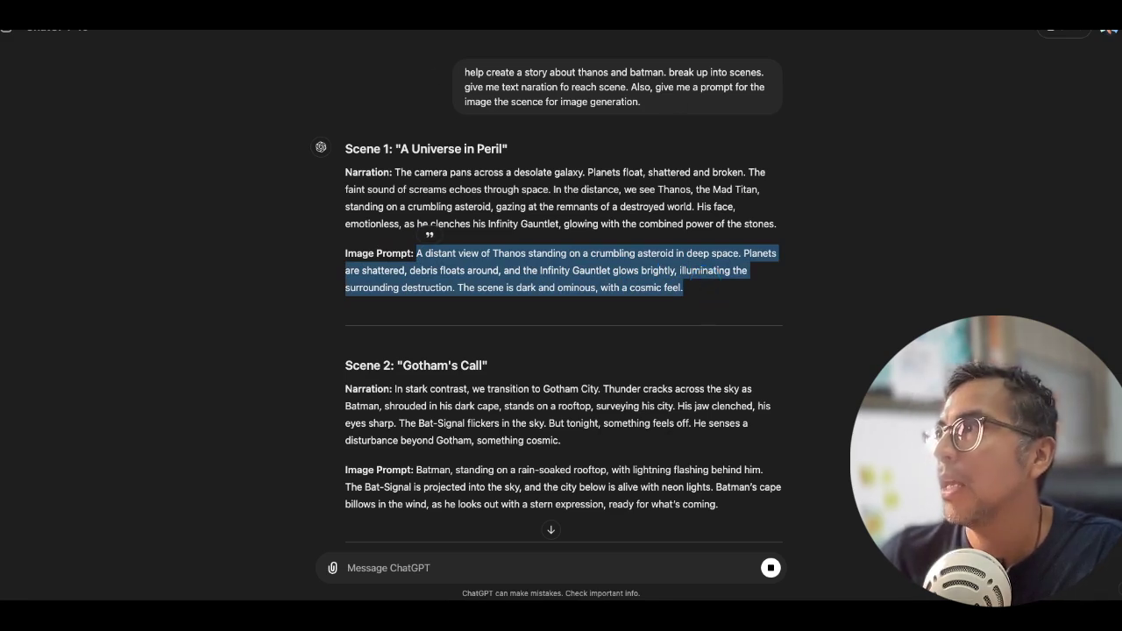
key("ctrl+Tab")
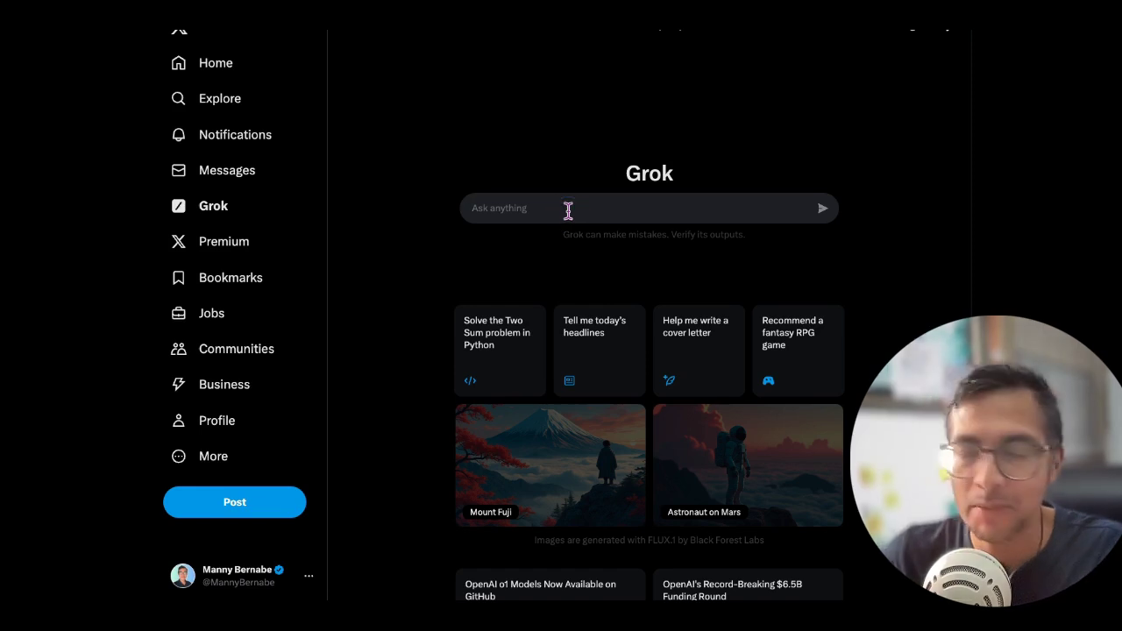
Paste the Scene 1 asteroid prompt into Grok and submit it for image generation
key("ctrl+v")
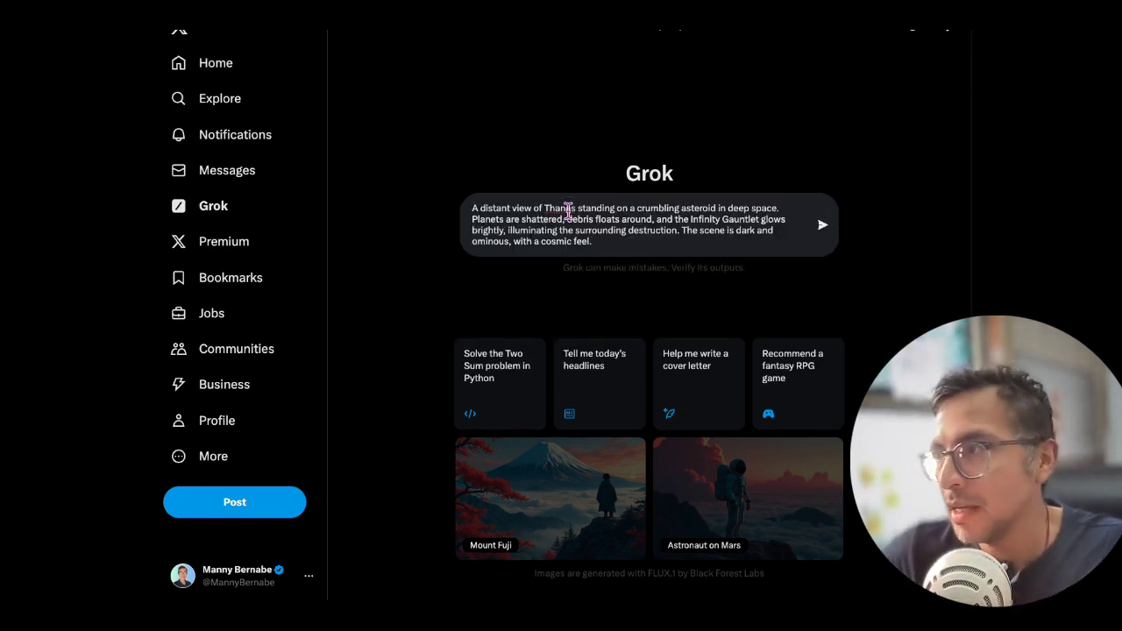
key("Return")
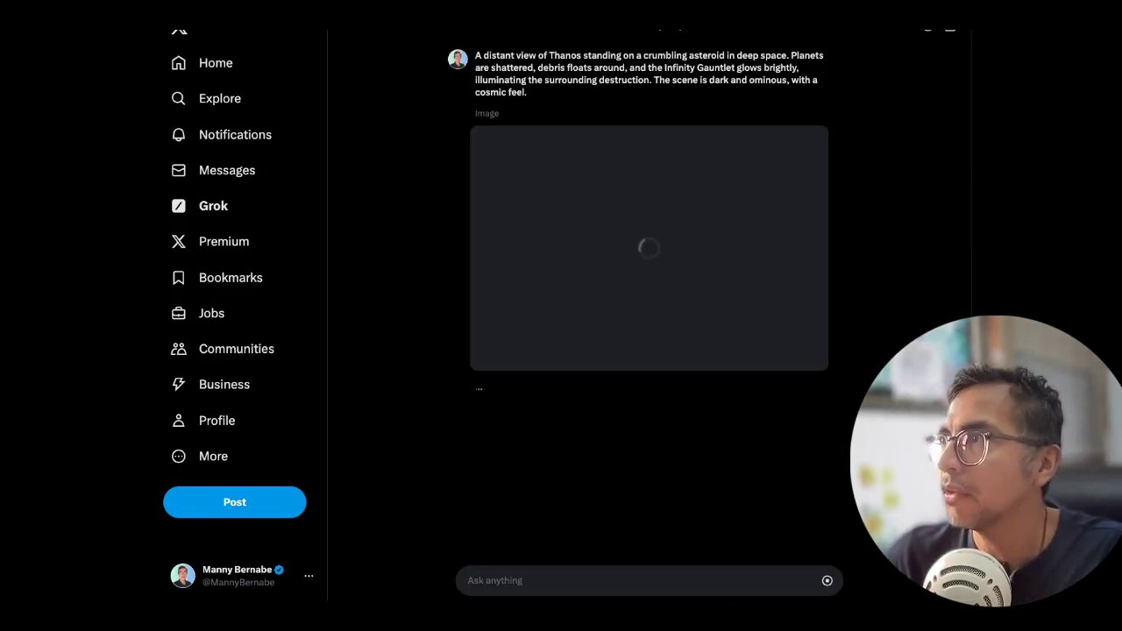
key("ctrl+Tab")
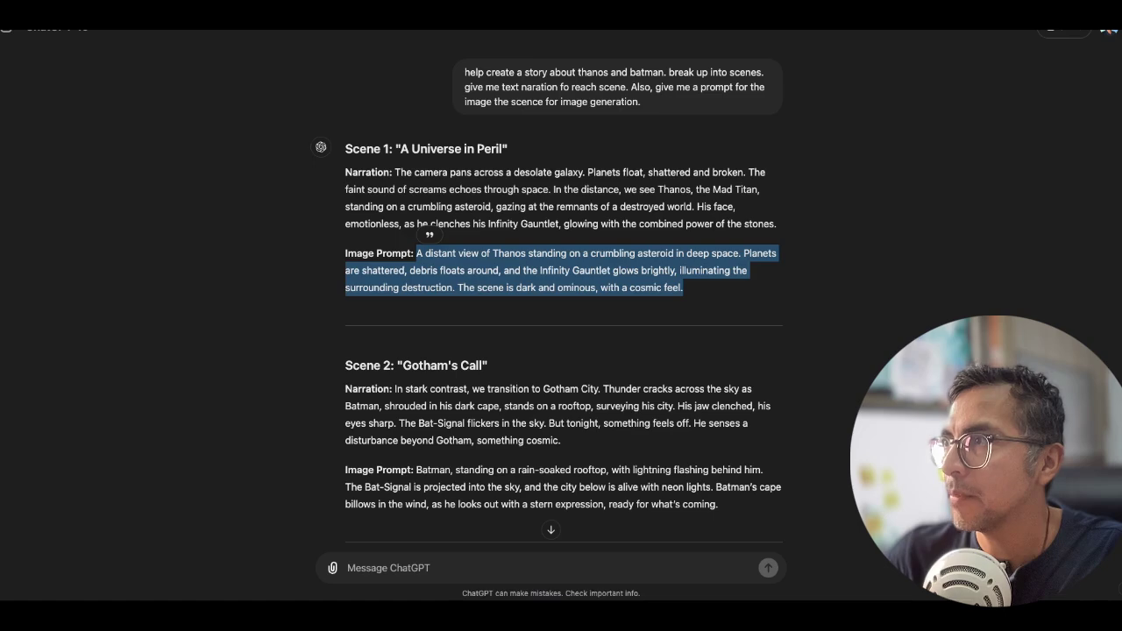
Regenerate the distant-view Thanos asteroid image for a fresh version
scroll(614, 307, "down", 2)
scroll(561, 321, "down", 2)
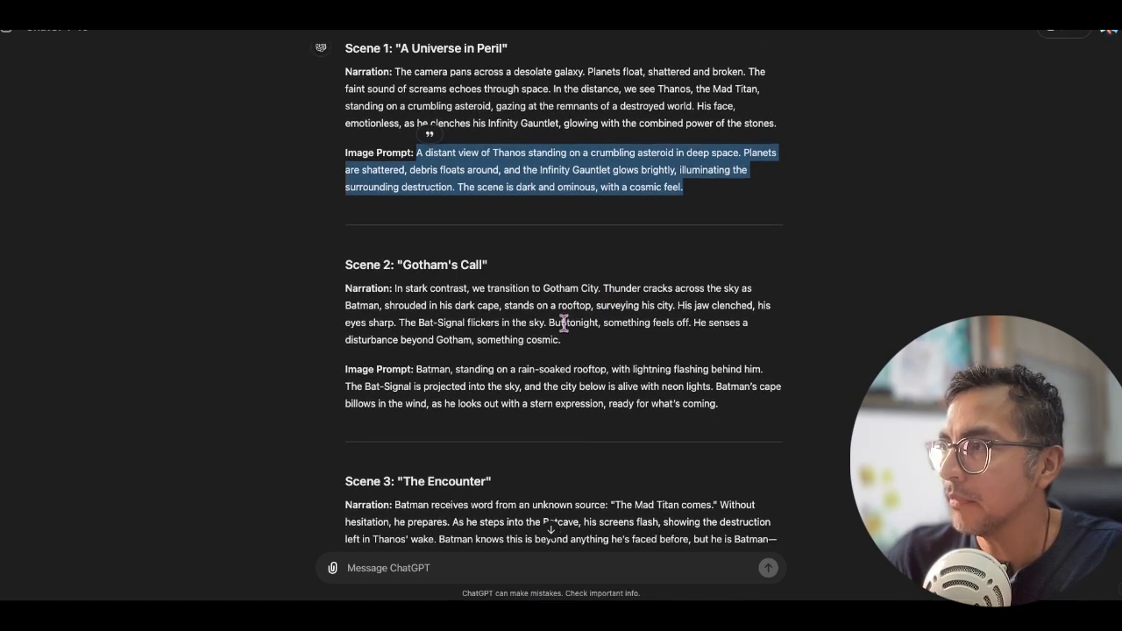
scroll(535, 307, "up", 4)
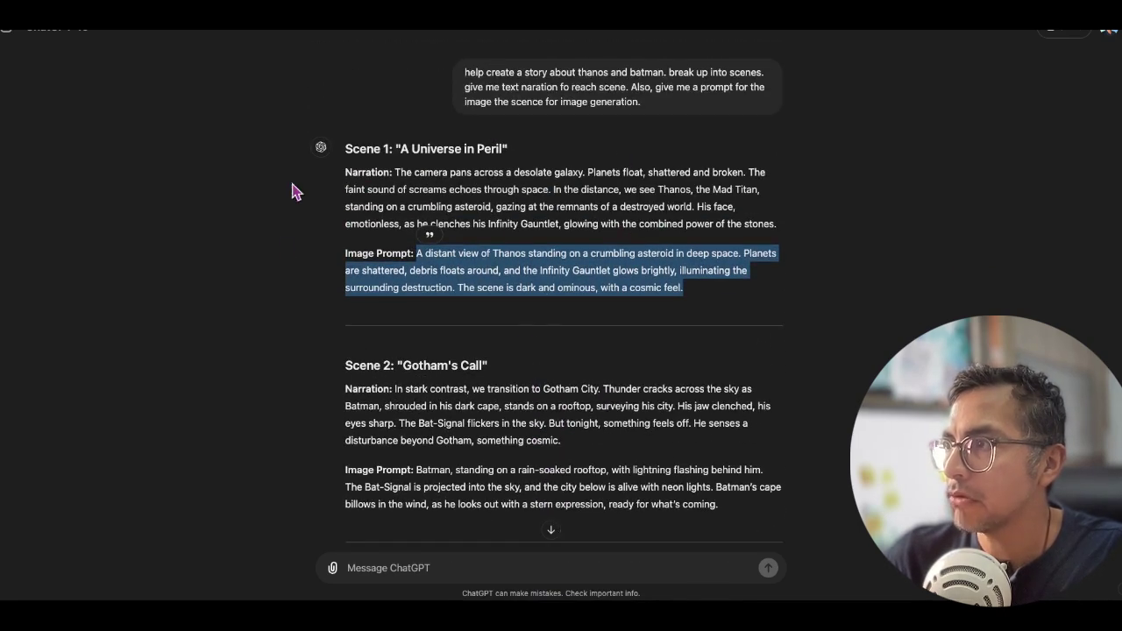
scroll(491, 321, "down", 4)
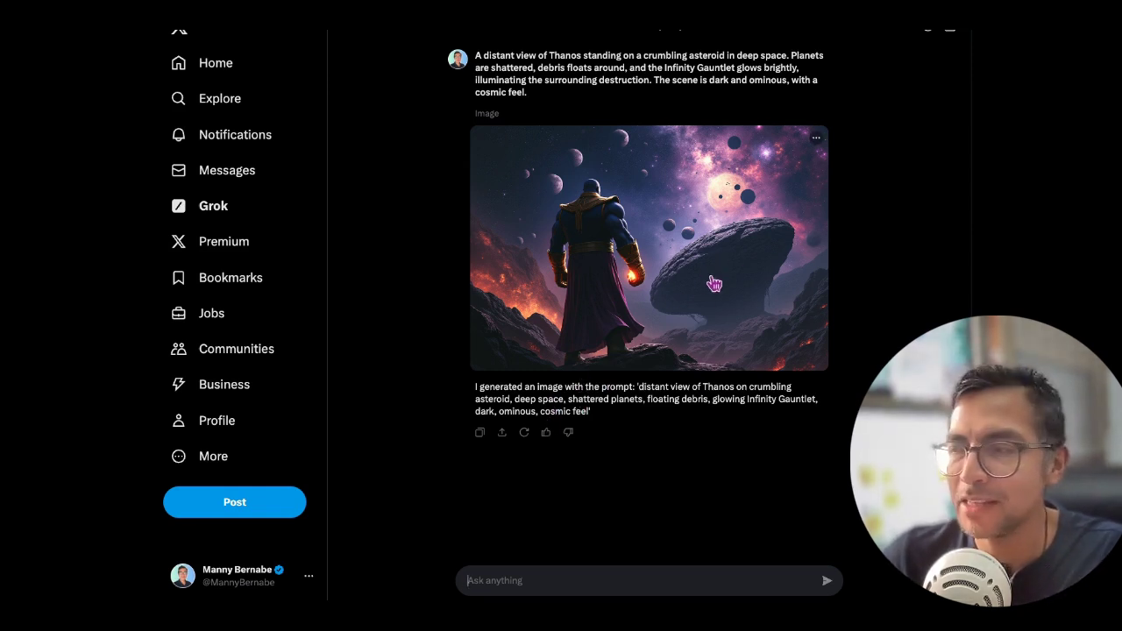
left_click(524, 433)
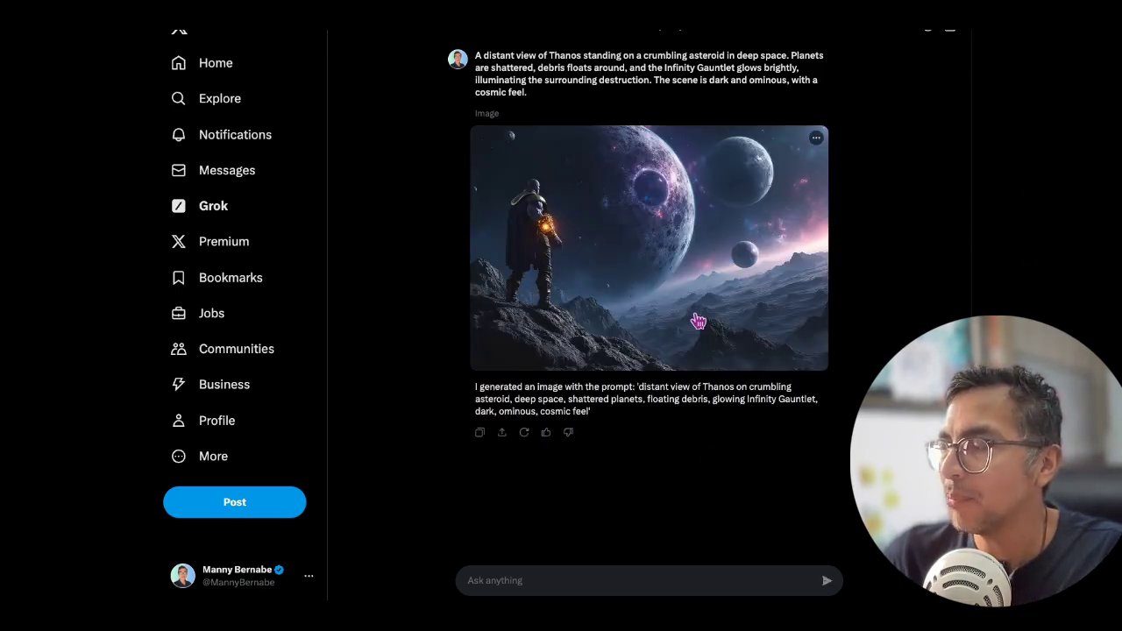
Copy the Scene 3 image prompt of Batman in the Batcave from ChatGPT
scroll(479, 411, "down", 3)
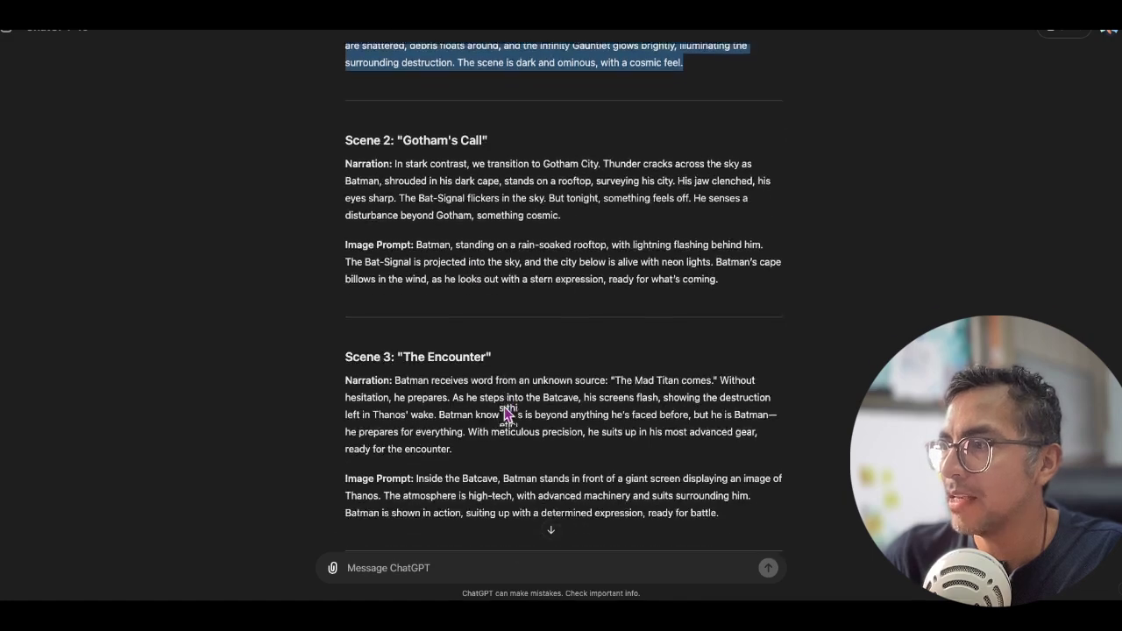
left_click_drag(721, 428, 418, 394)
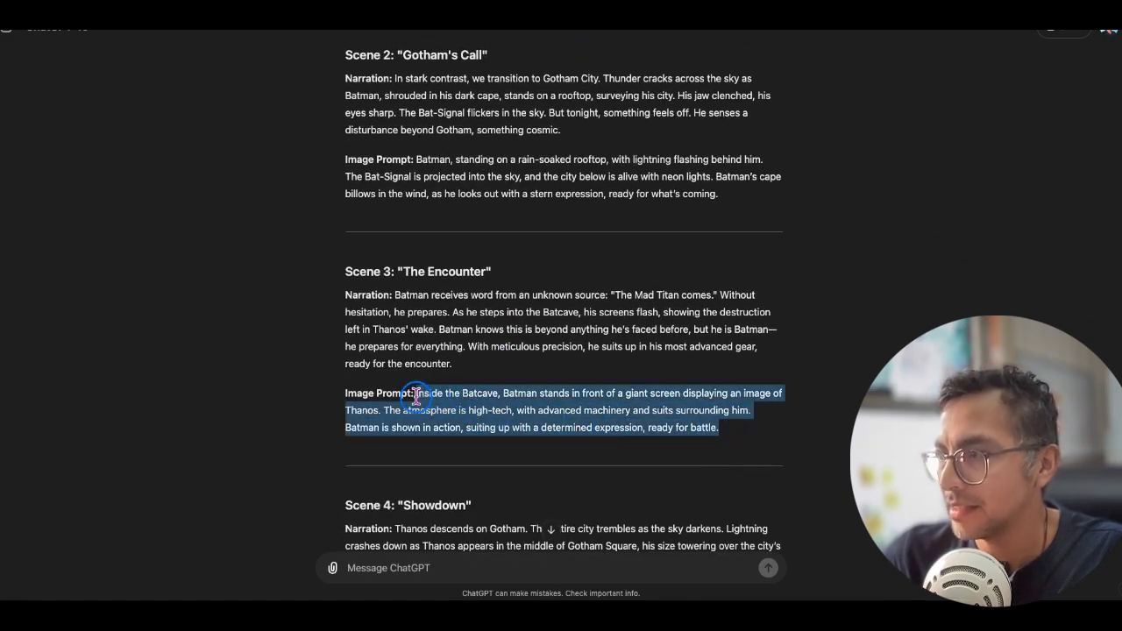
key("ctrl+c")
key("alt+Tab")
Send Grok the Batcave prompt prefixed with 'Draw' and regenerate the resulting image
left_click(517, 587)
key("ctrl+v")
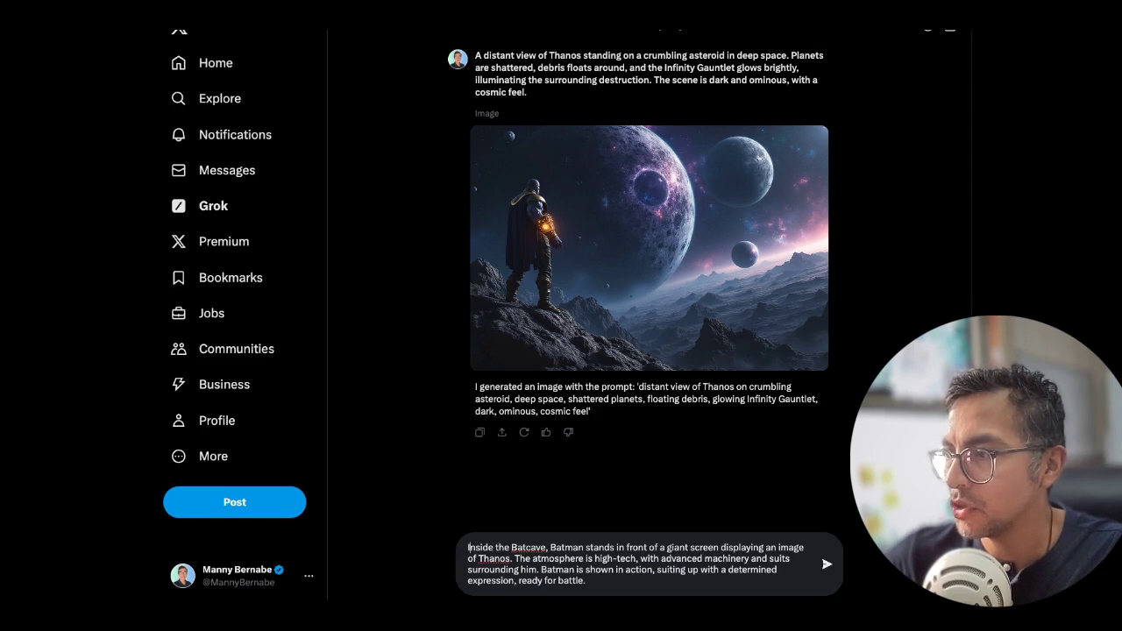
type("Draw")
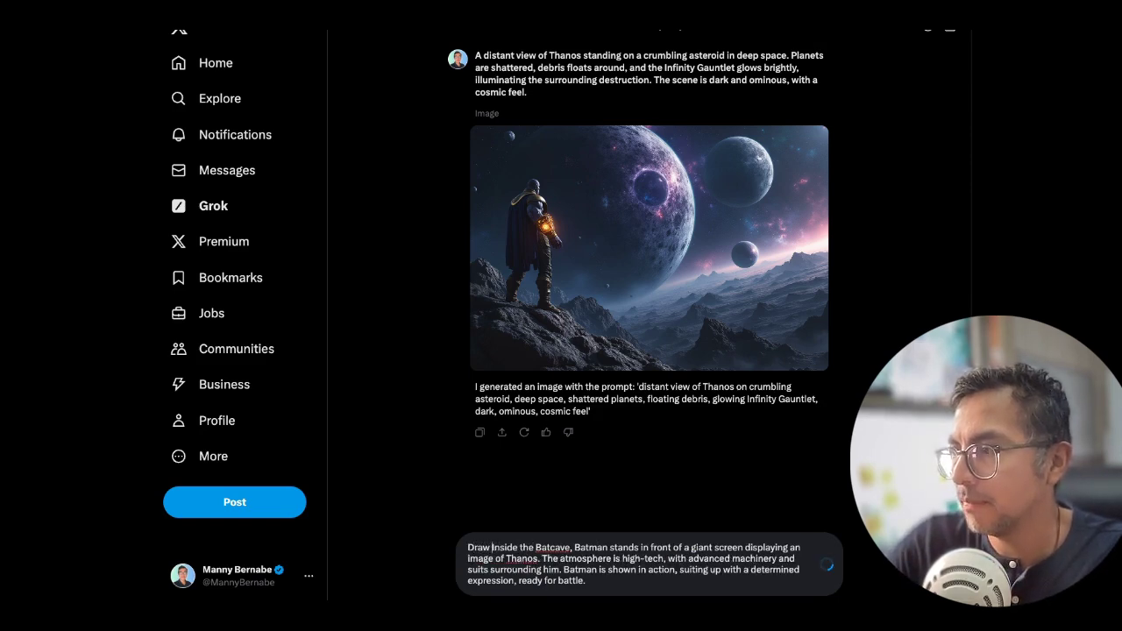
key("Return")
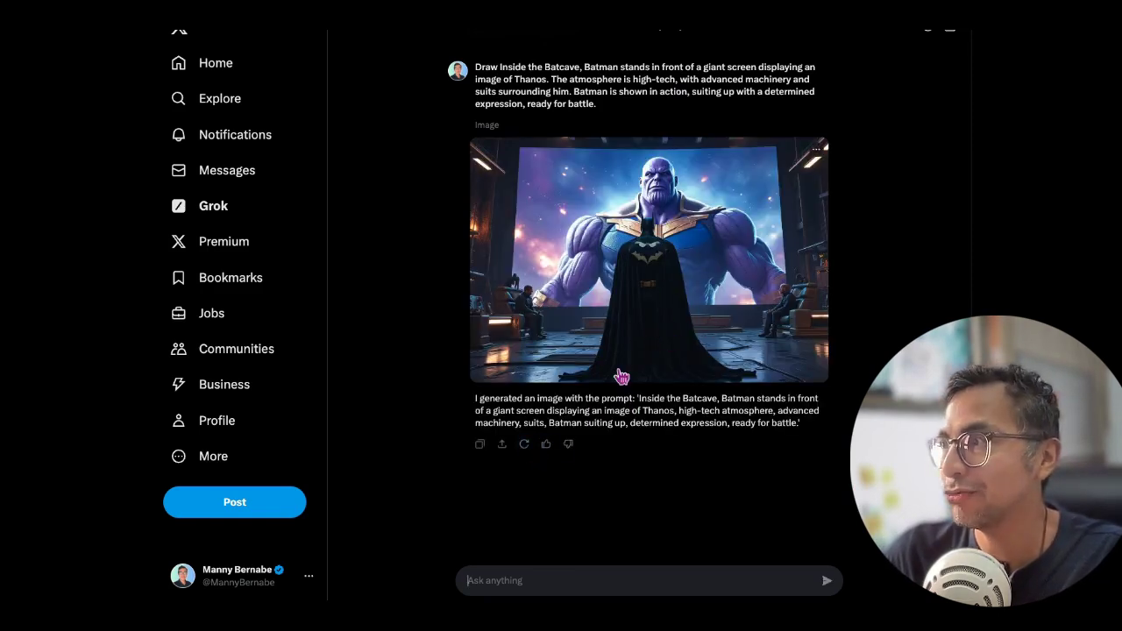
left_click(524, 444)
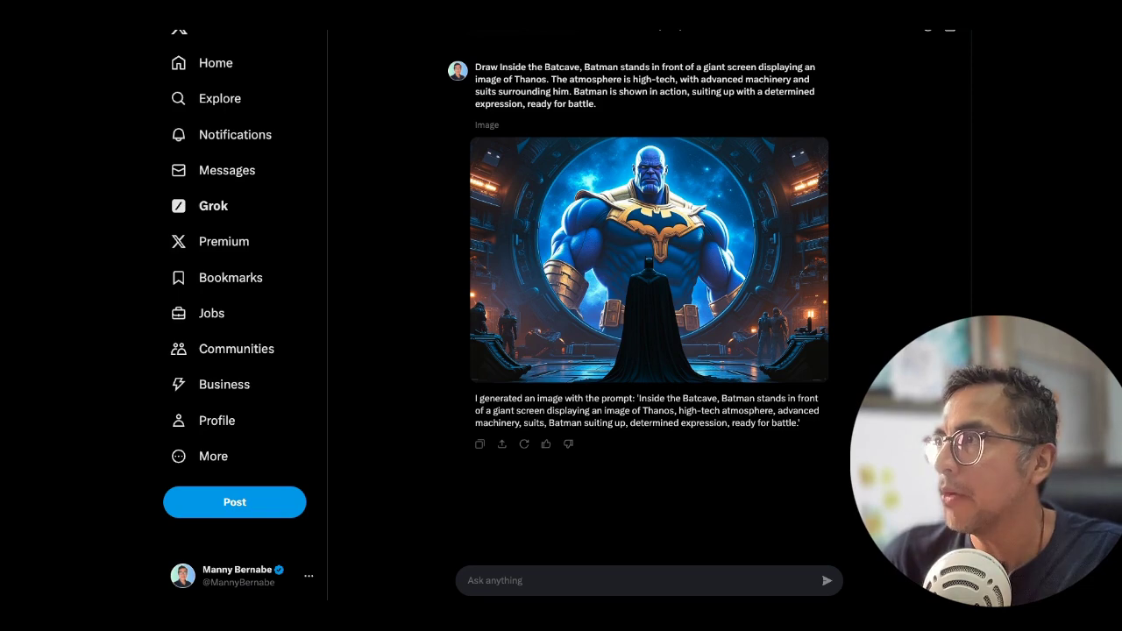
Select and copy the narration paragraph beneath the Thanos portal-over-the-city image
scroll(649, 307, "up", 2)
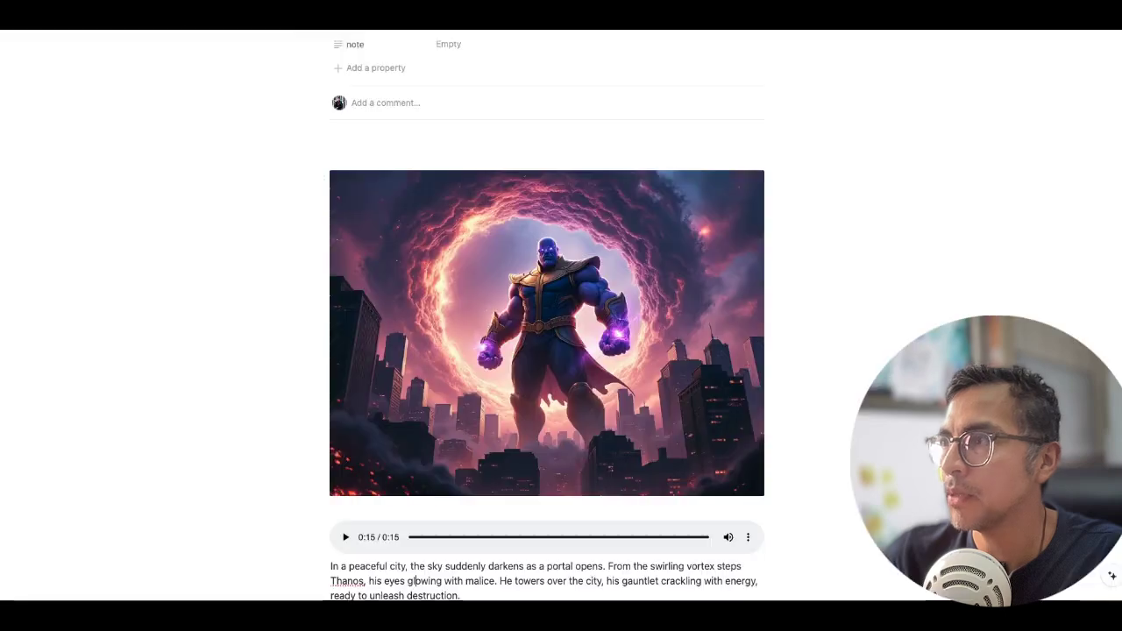
scroll(351, 395, "down", 3)
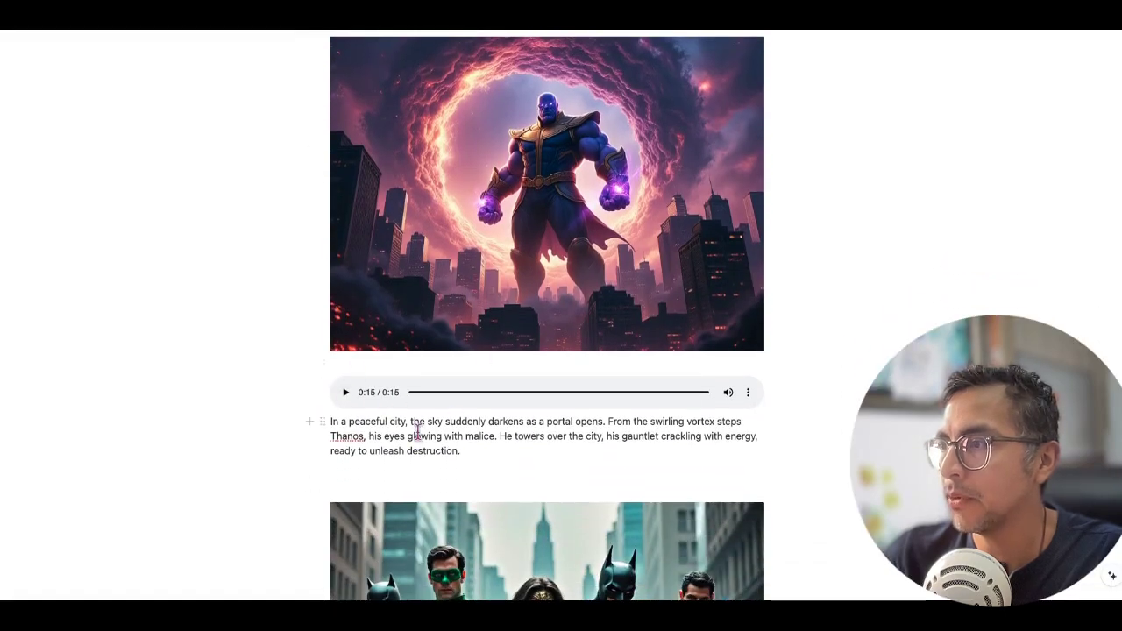
triple_click(425, 432)
left_click_drag(474, 451, 306, 430)
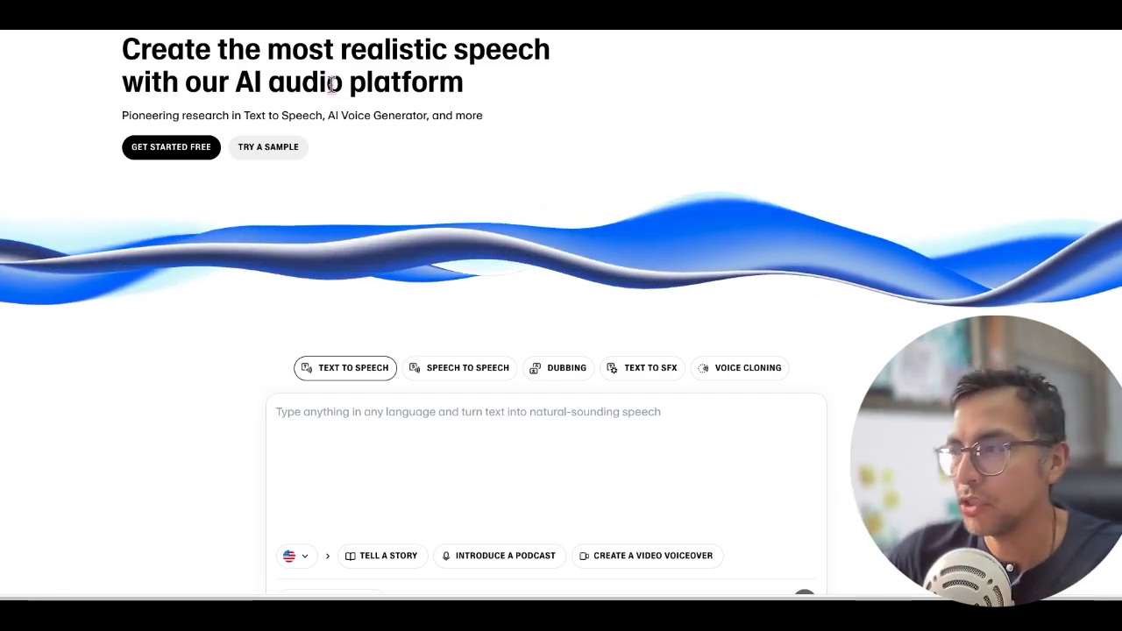
Paste the Thanos portal narration into the ElevenLabs text-to-speech box
left_click(401, 456)
key("ctrl+v")
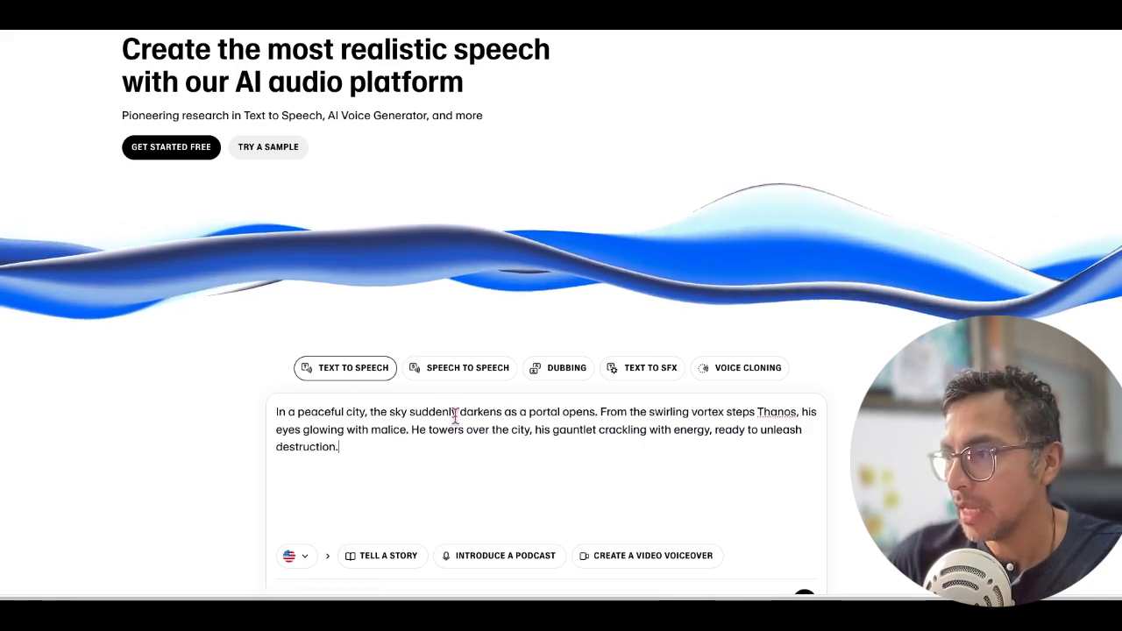
scroll(465, 473, "down", 2)
scroll(570, 430, "down", 1)
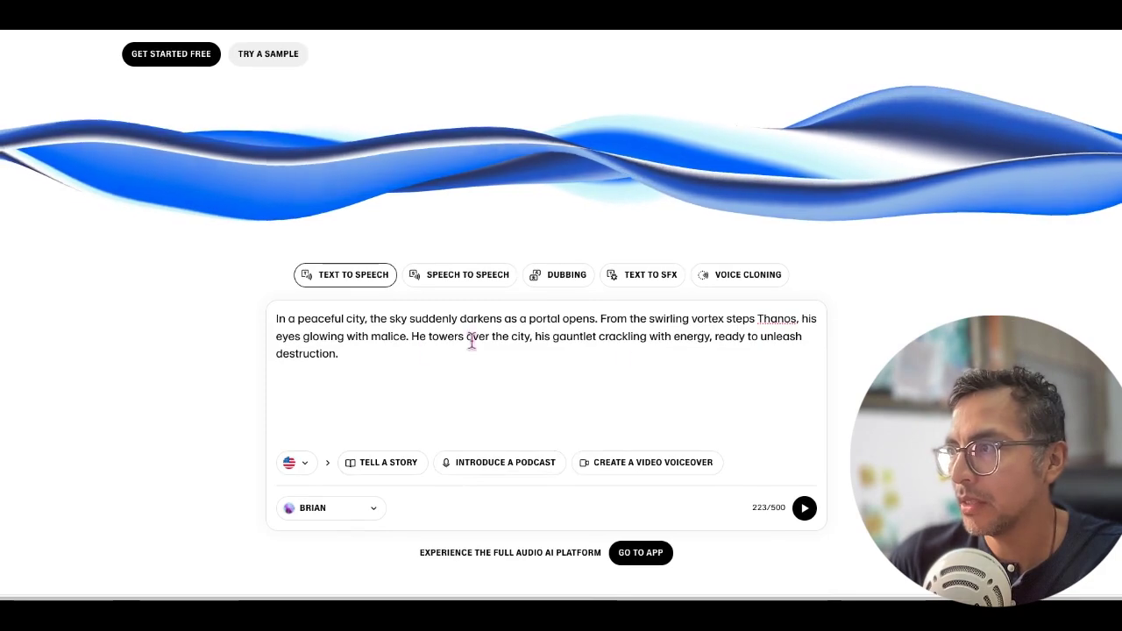
scroll(626, 501, "down", 1)
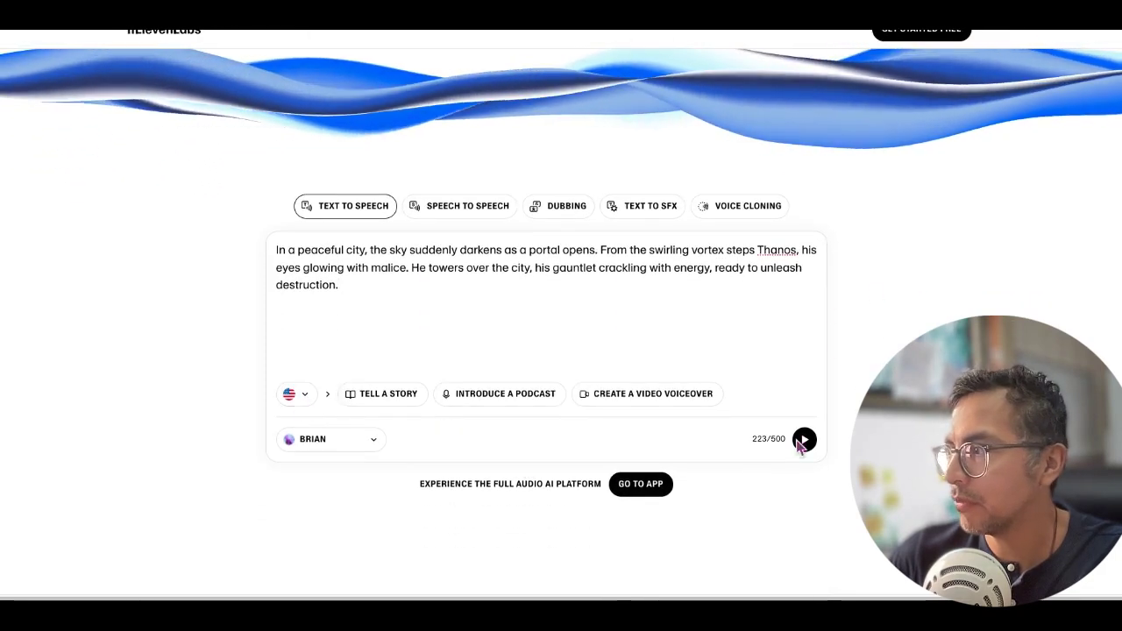
Generate the narration speech with the CALLUM voice
left_click(340, 438)
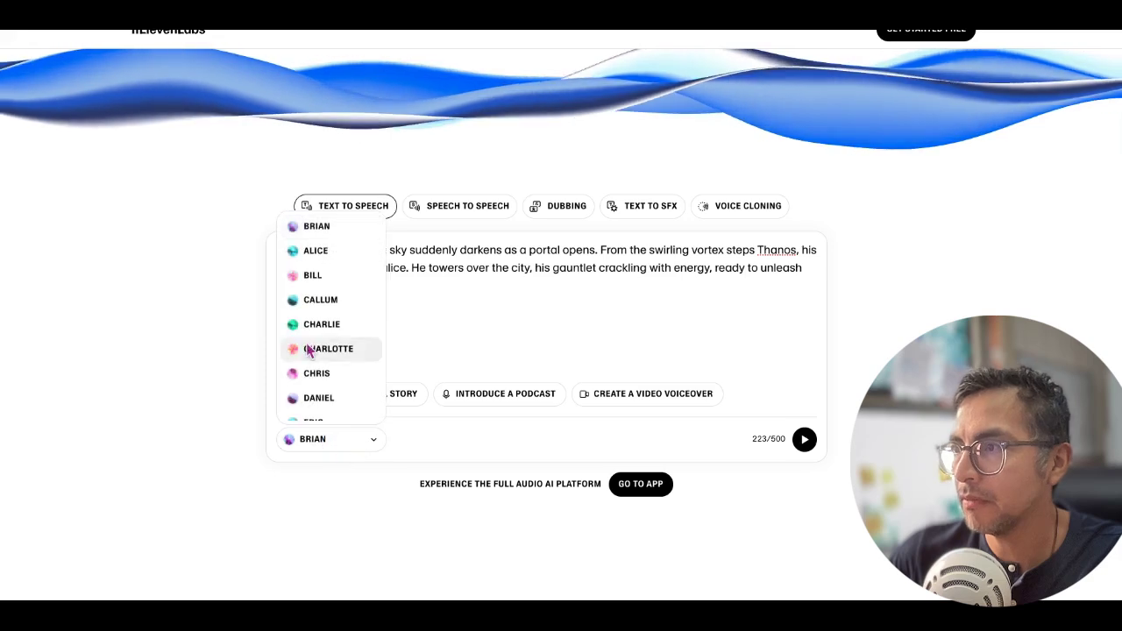
left_click(330, 301)
left_click(805, 440)
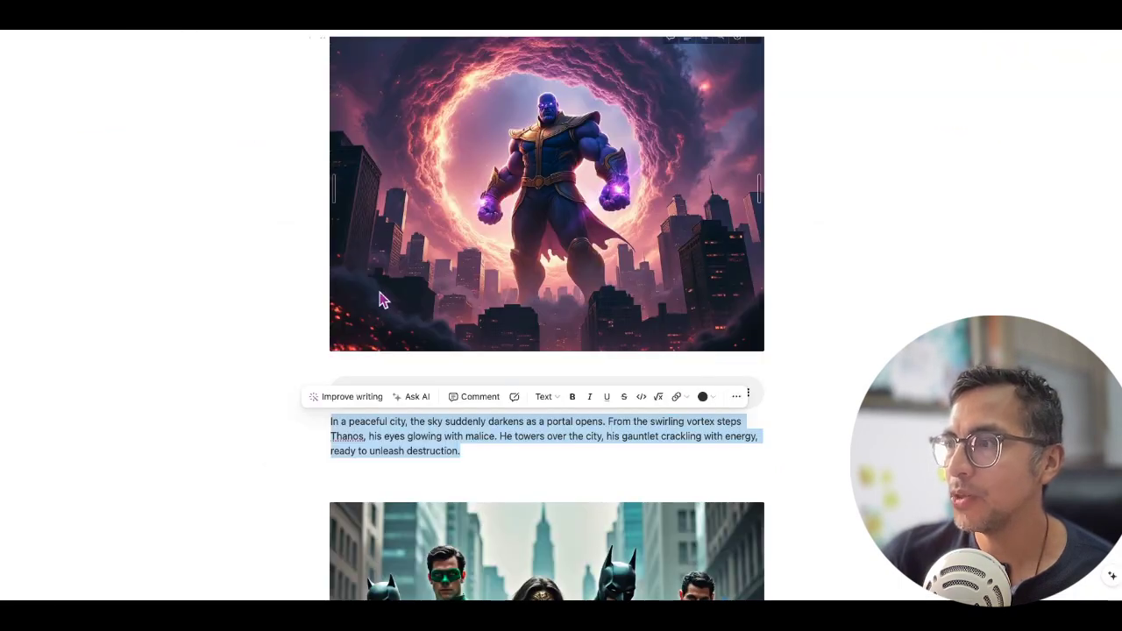
left_click(485, 472)
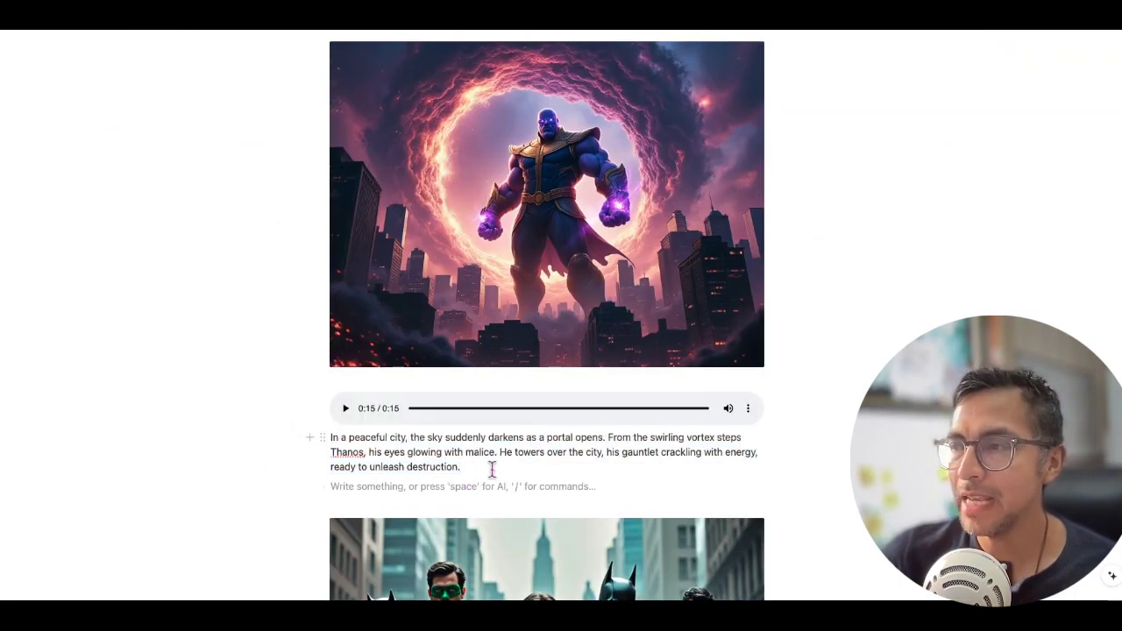